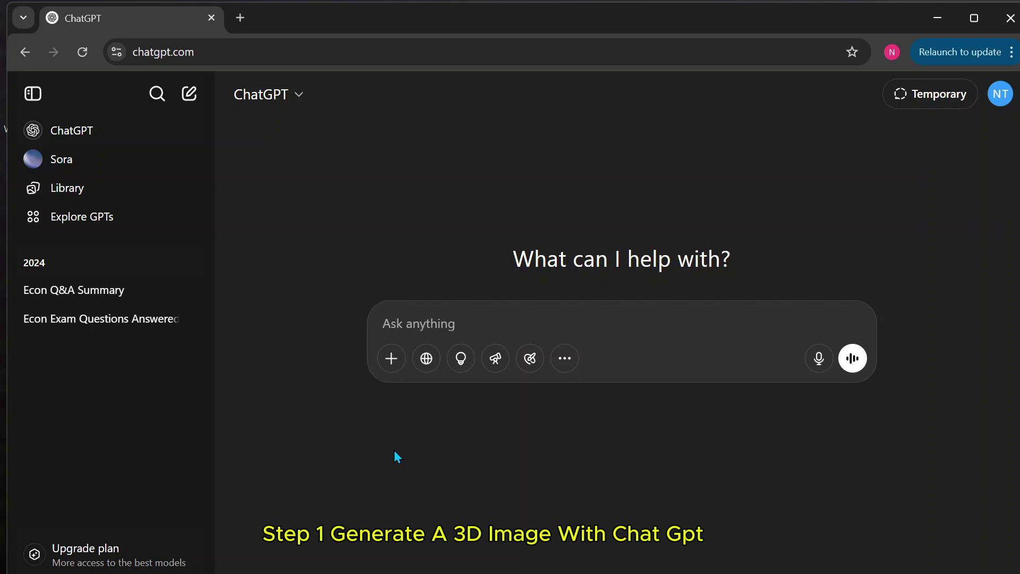
Attach the 'man' photo from Downloads and send the prompt for a vibrant 16:9 Pixar-style 3D render
click(391, 364)
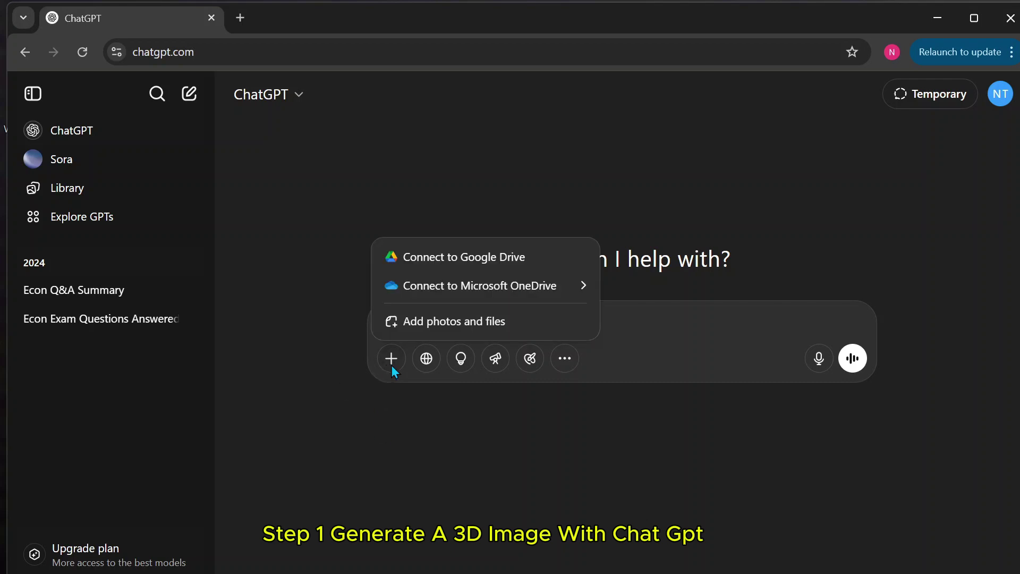
click(433, 322)
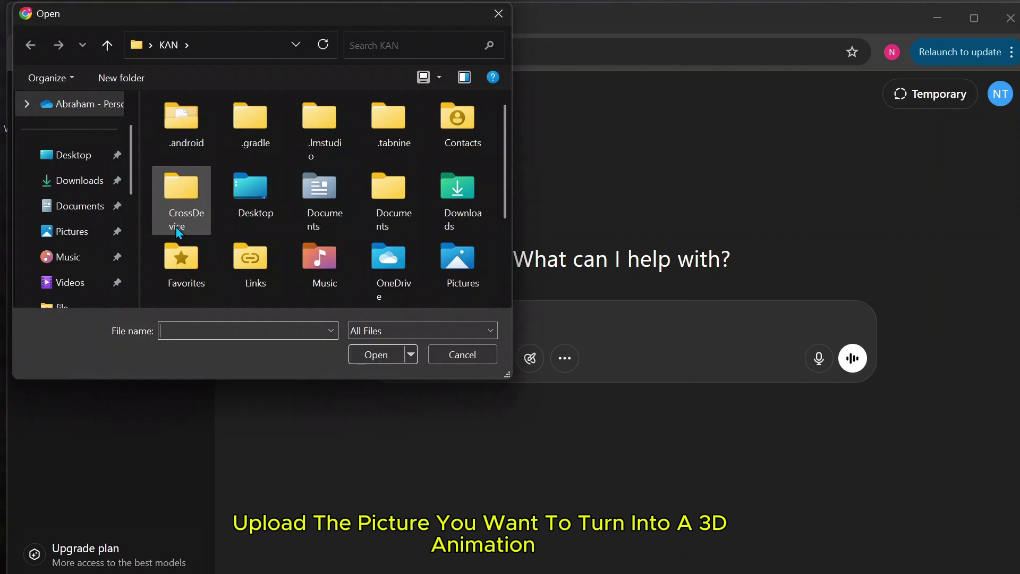
click(83, 181)
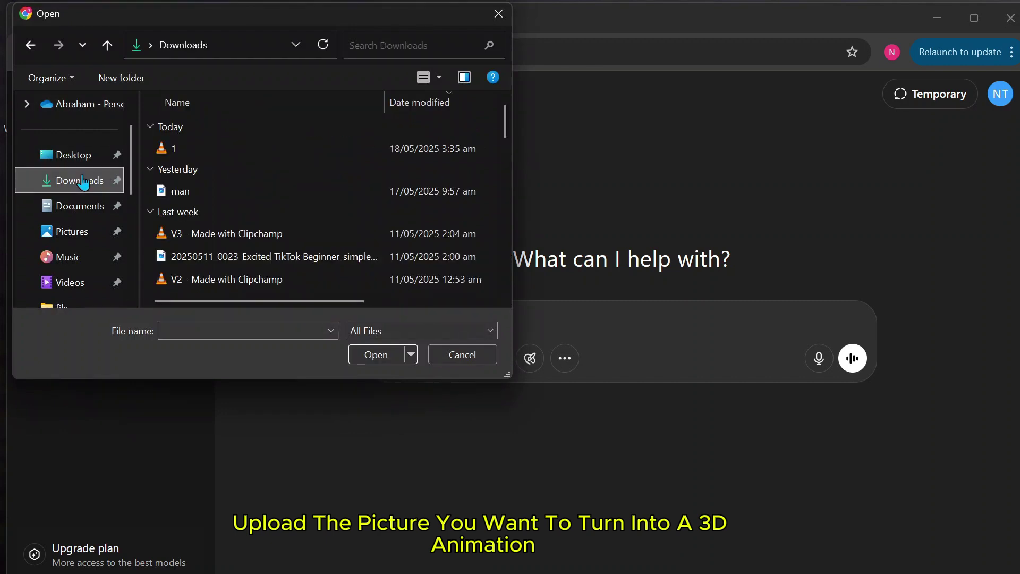
double_click(216, 194)
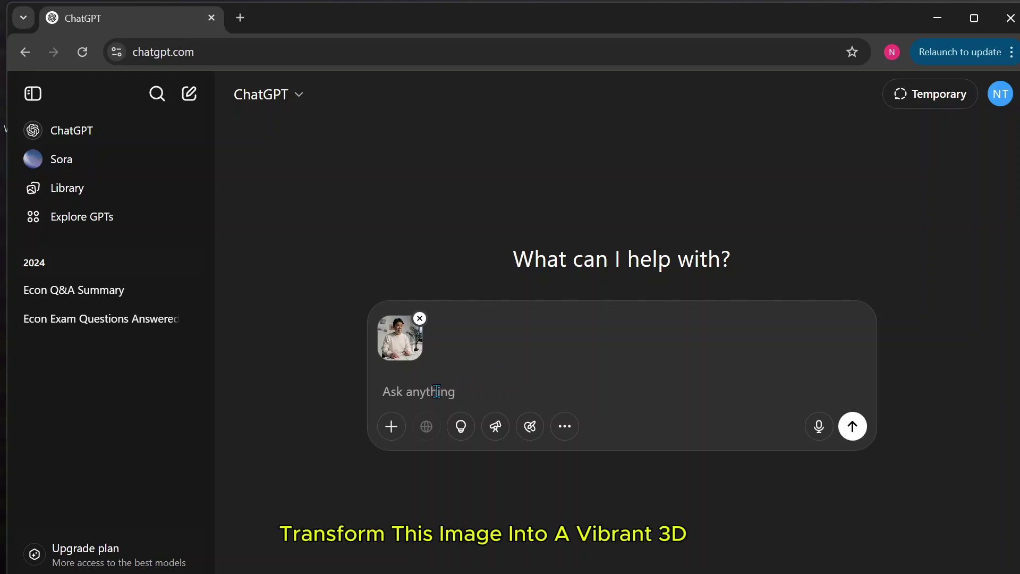
text(Transform this image into a vibrant, 3D Pixar-style render with rich colors and smooth details. Make sure it's in a 16:9 aspect ratio, optimized for use in a YouTube video.)
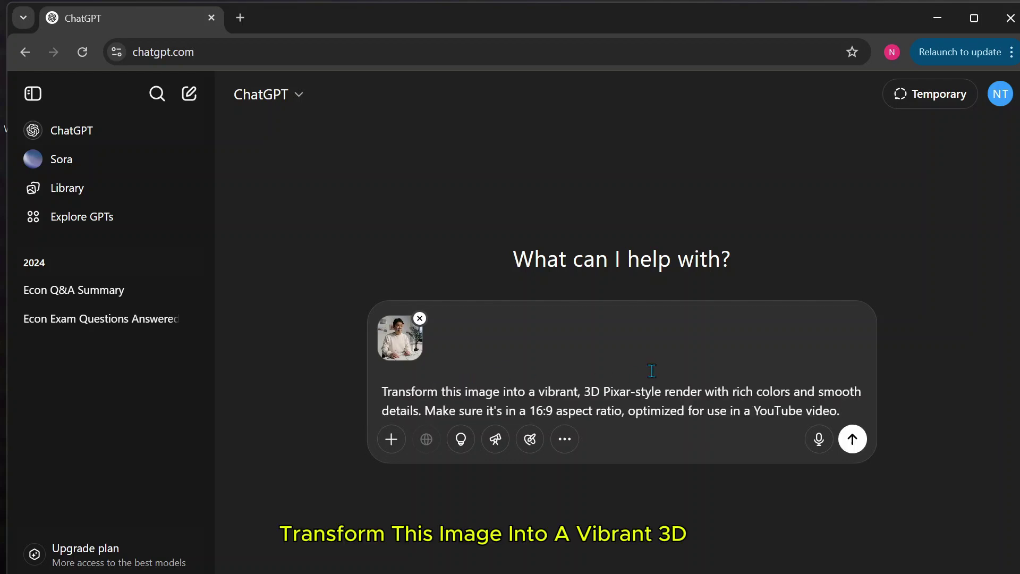
key(Return)
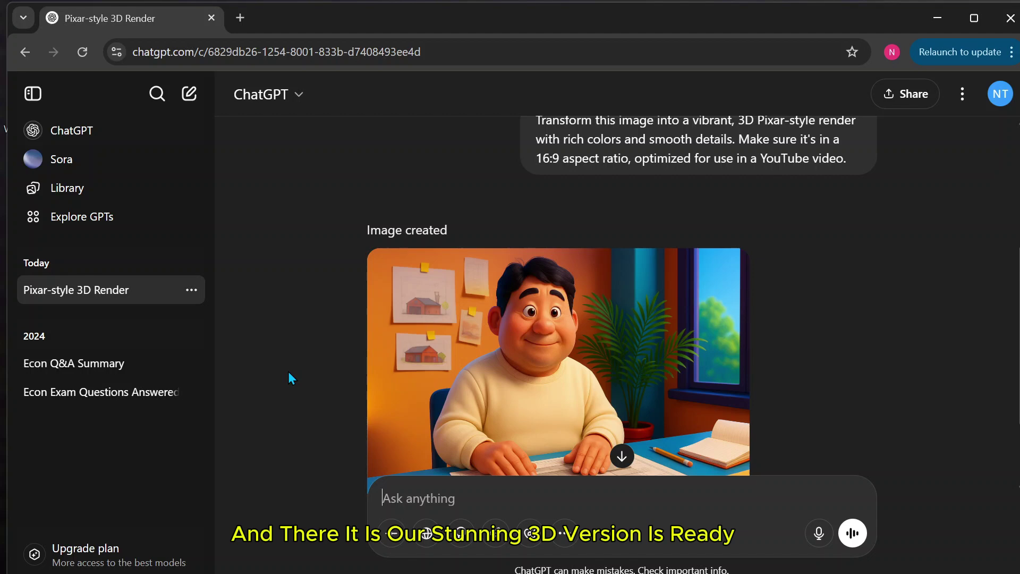
Download the generated Pixar-style image of the man at his desk as a PNG
scroll(288, 372, down, 1)
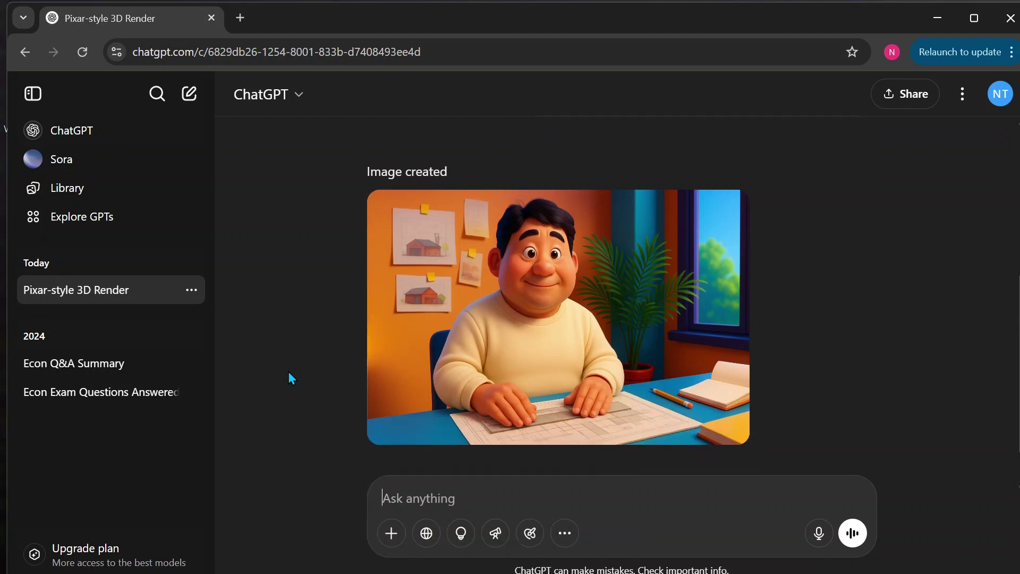
scroll(288, 371, up, 3)
scroll(288, 373, up, 2)
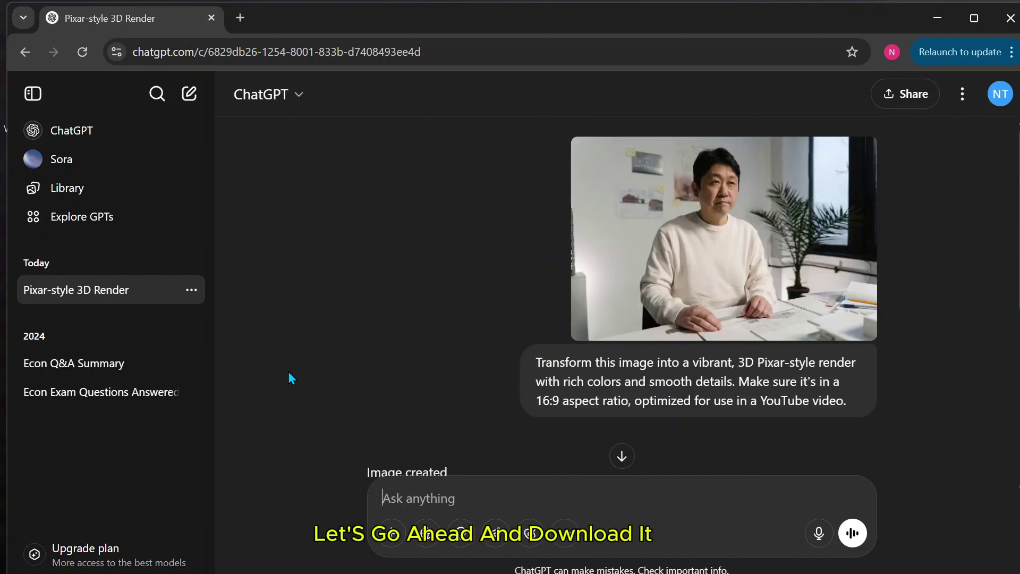
scroll(289, 373, down, 5)
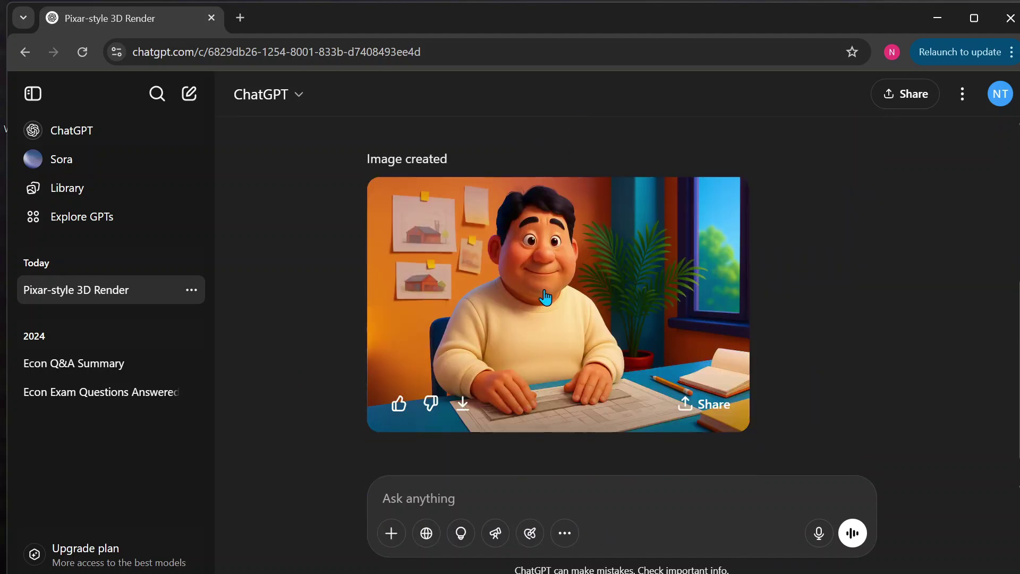
click(463, 408)
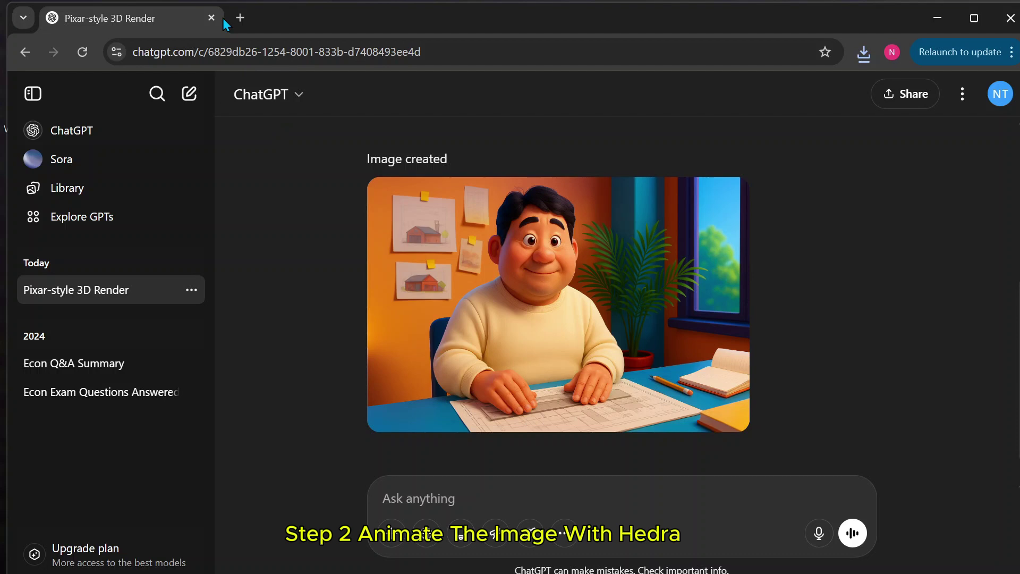
Go to hedra.com in a new Chrome tab
click(240, 17)
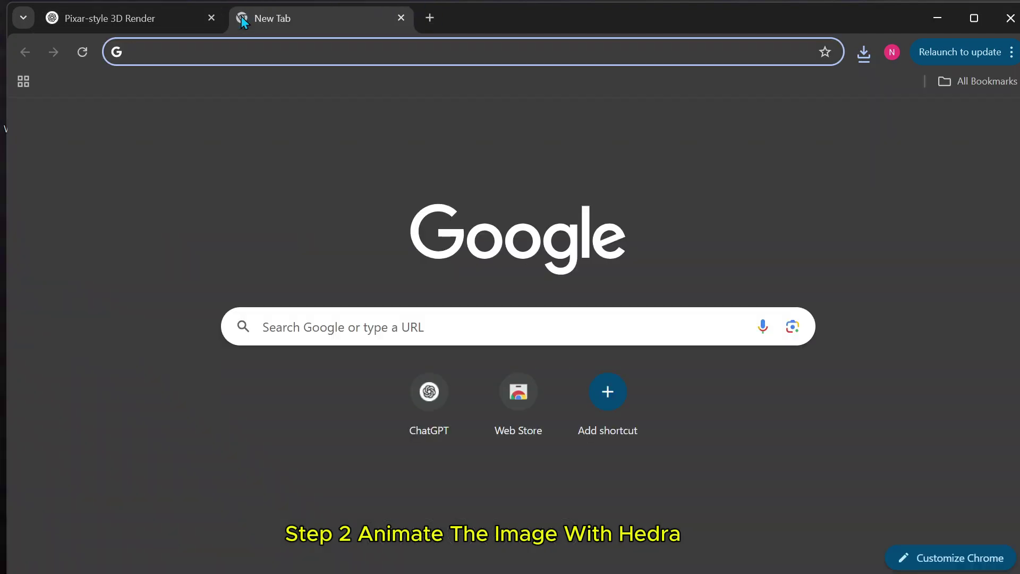
click(222, 58)
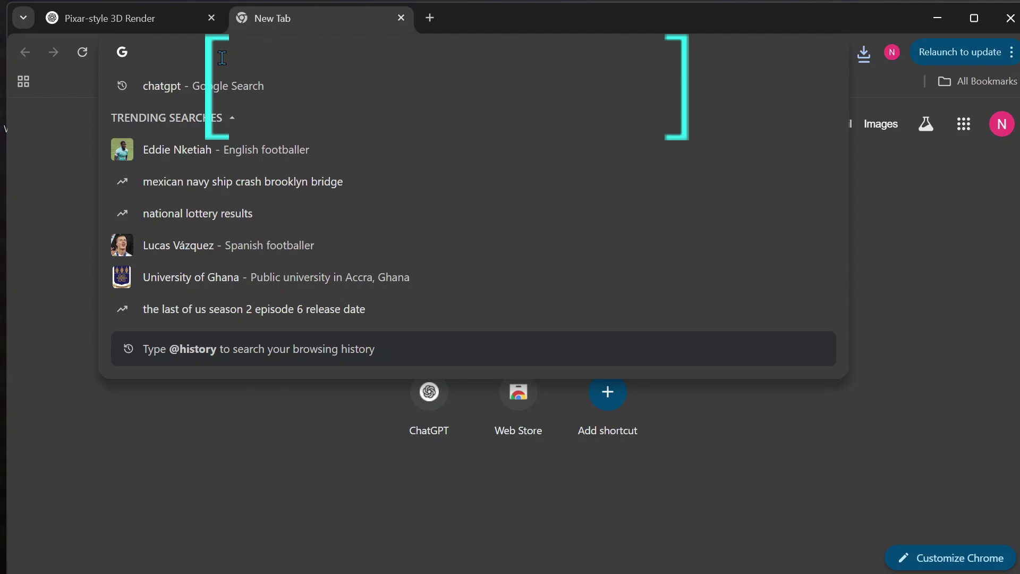
text(hedra)
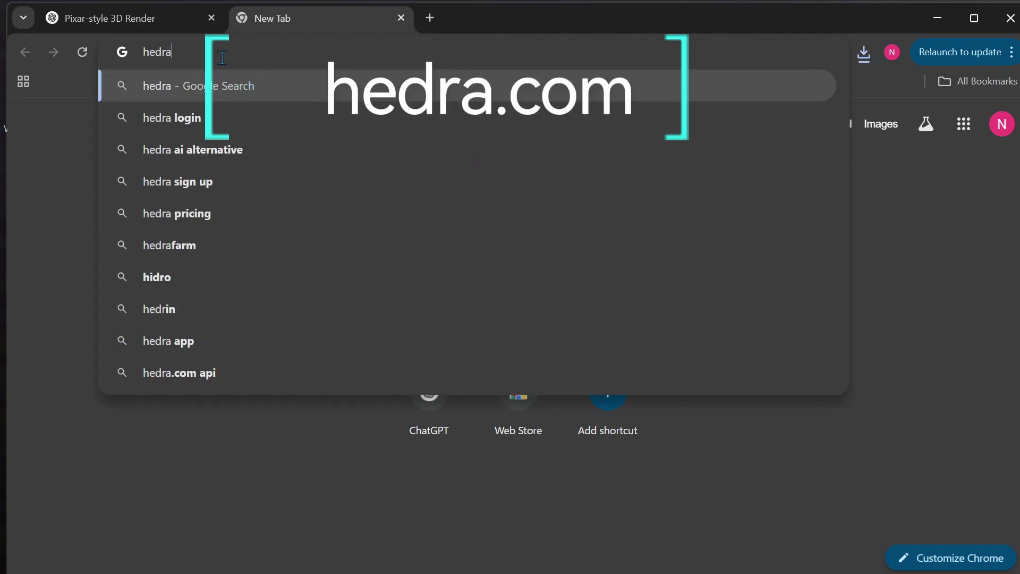
text(.com)
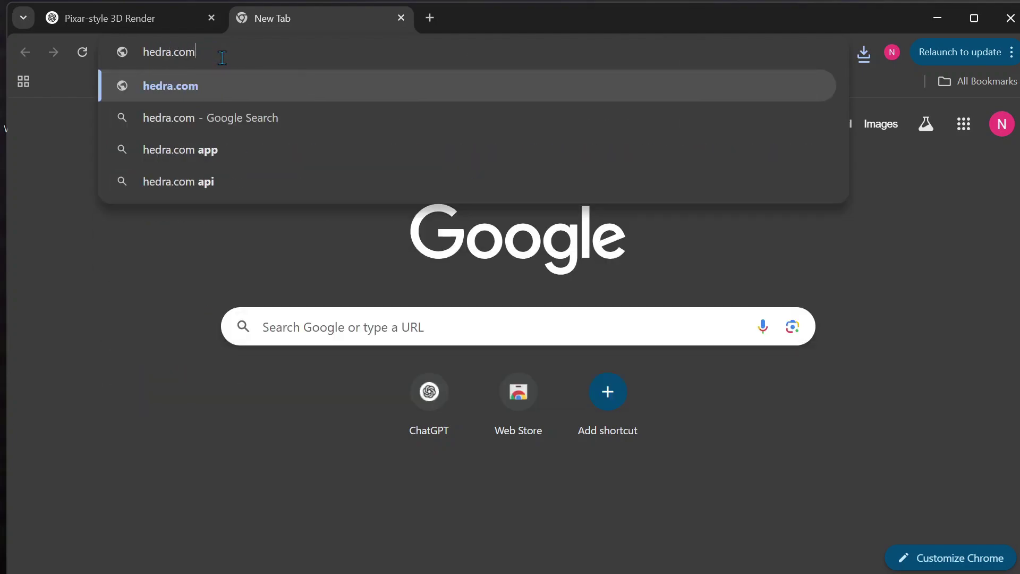
key(Return)
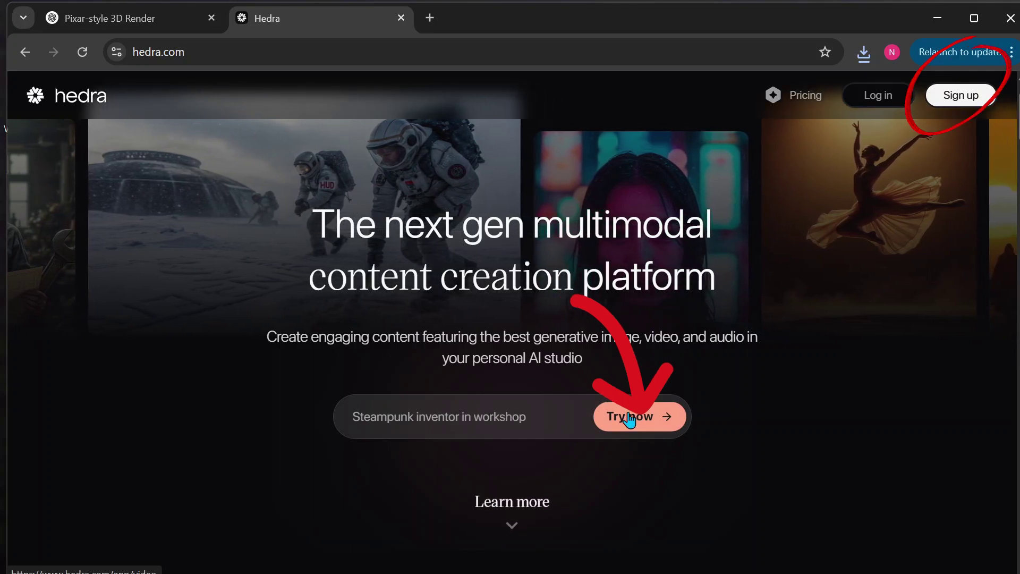
Start Hedra with Try now and sign in through the chosen Google account
click(629, 420)
scroll(782, 355, down, 2)
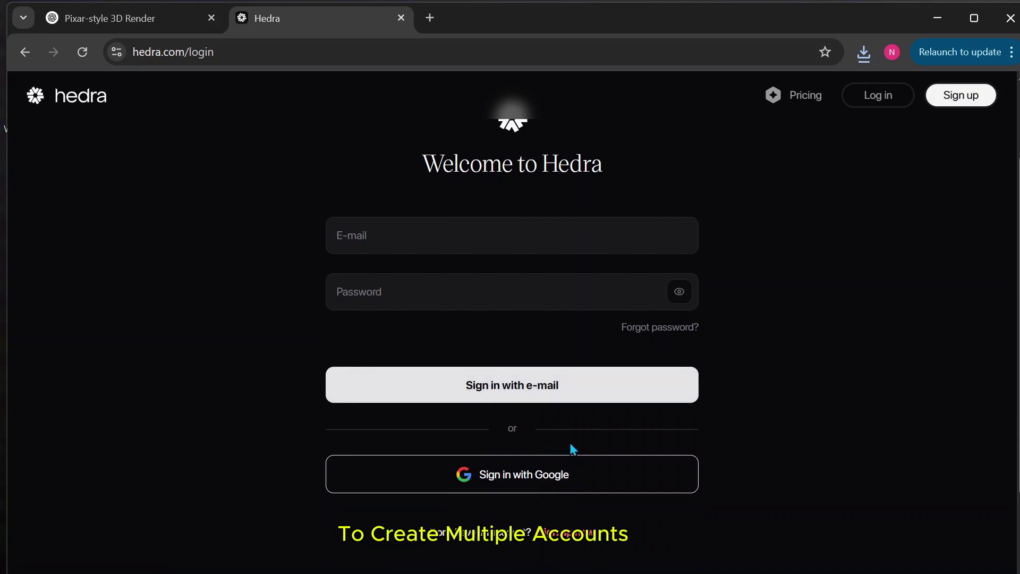
click(482, 485)
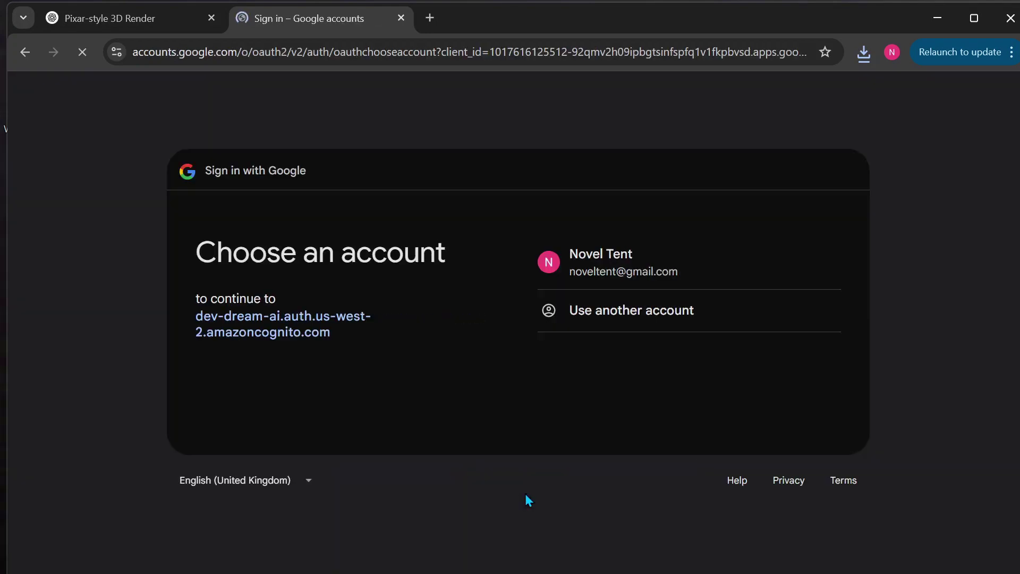
click(627, 267)
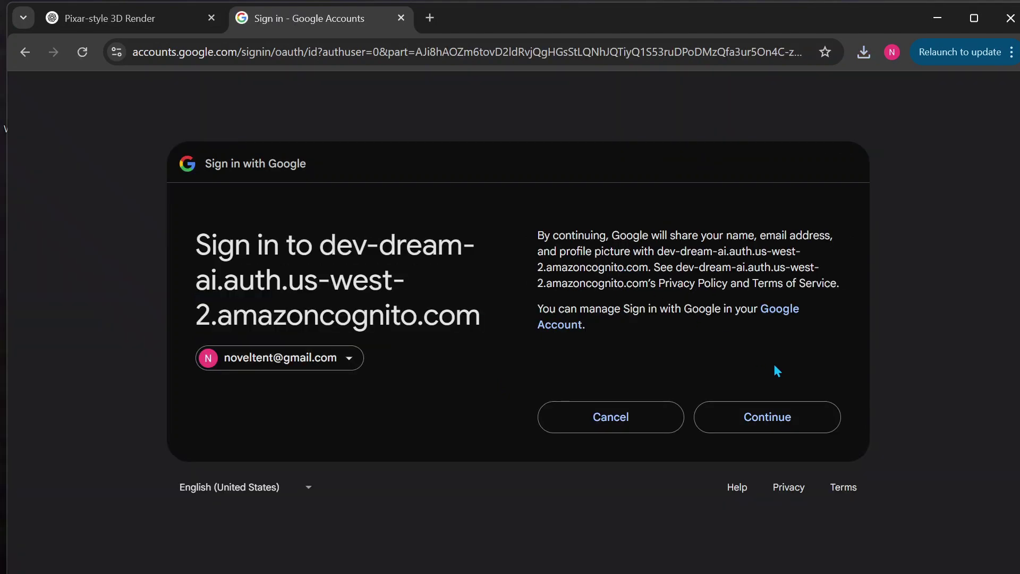
click(772, 415)
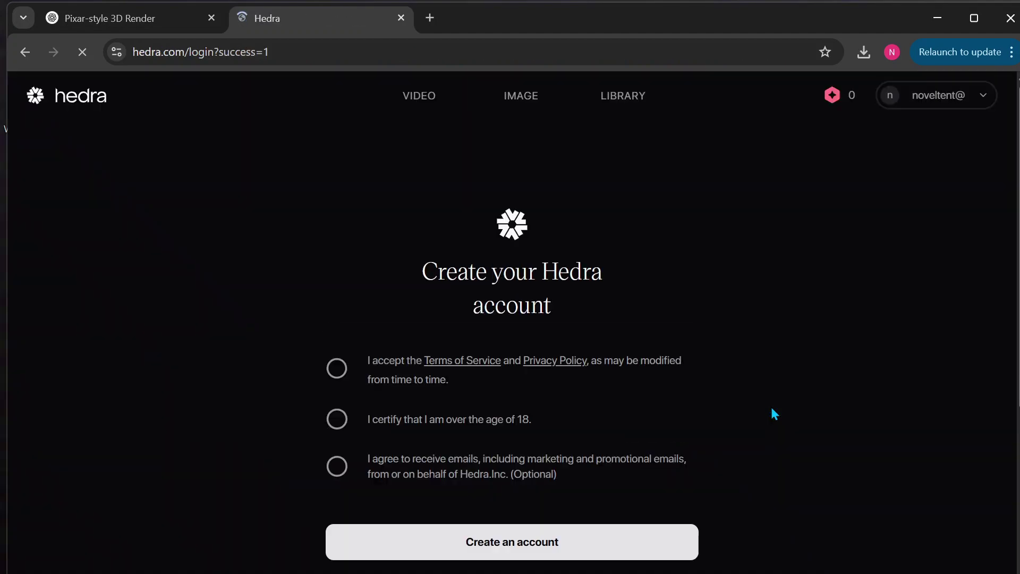
Accept the terms, confirm being over 18, opt into Hedra emails and create the account
click(337, 228)
click(337, 278)
click(337, 325)
click(388, 402)
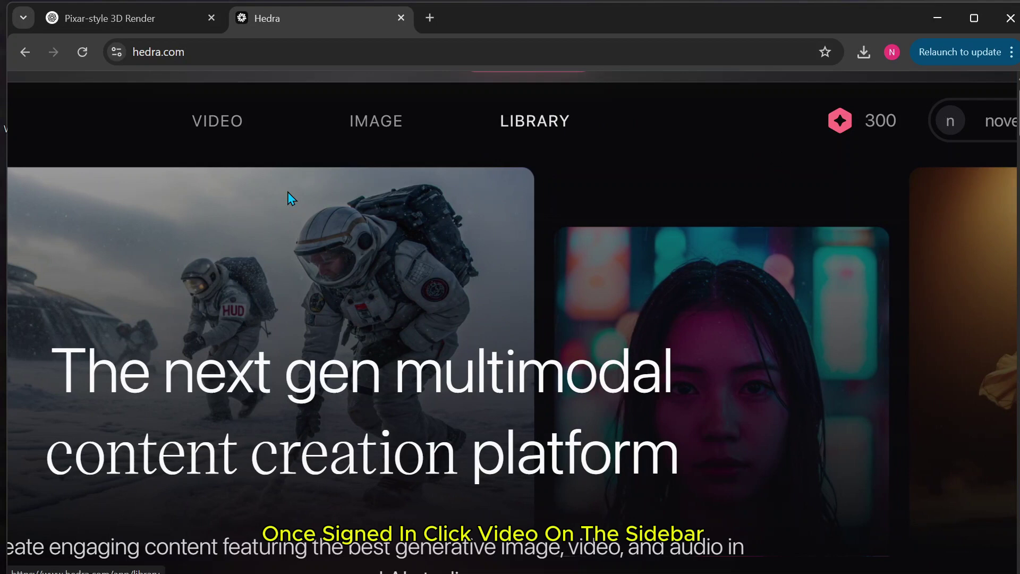
Open the Character-3 video creator and accept the biometric data consent for uploading a start frame
click(230, 140)
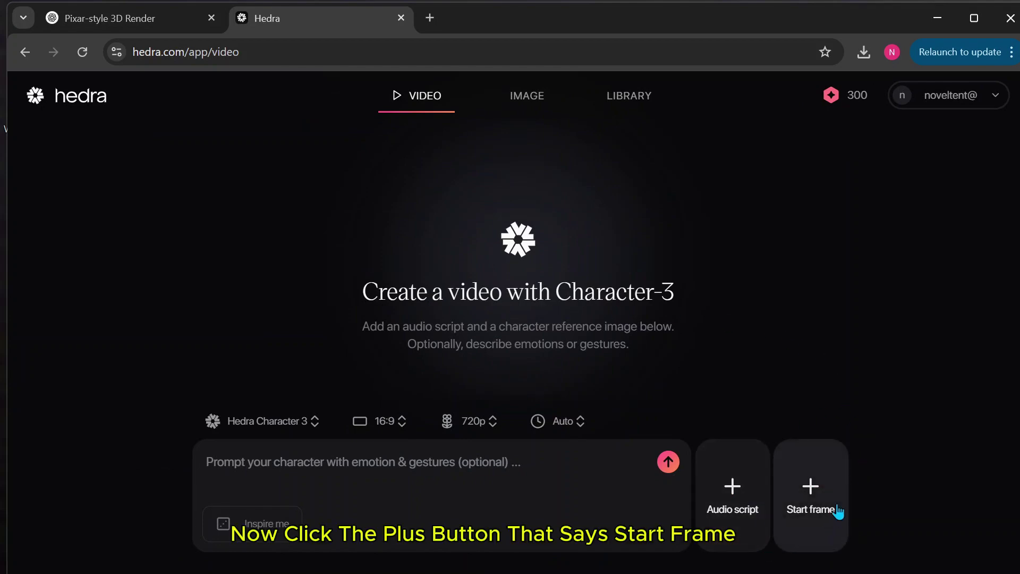
click(810, 500)
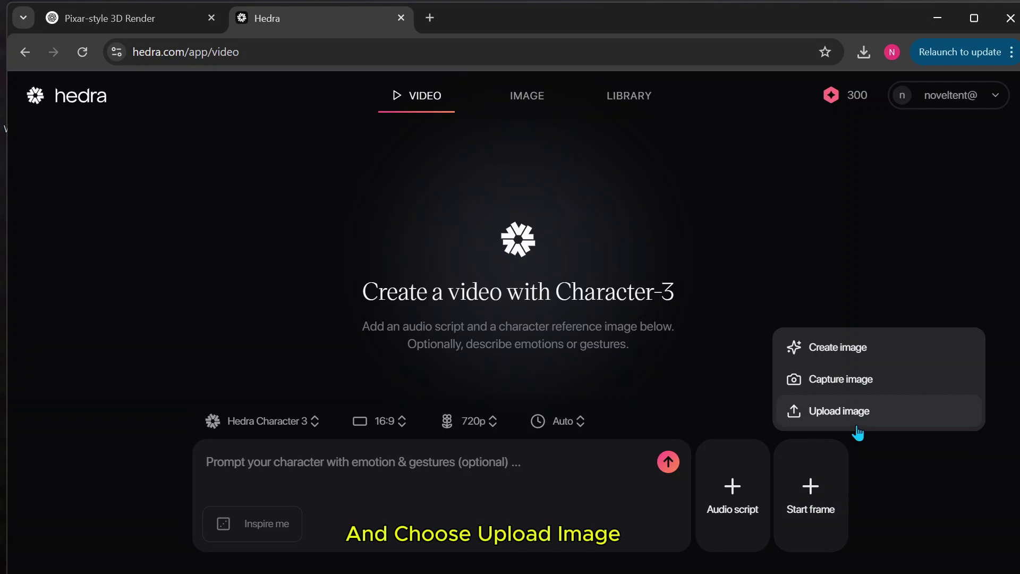
click(840, 412)
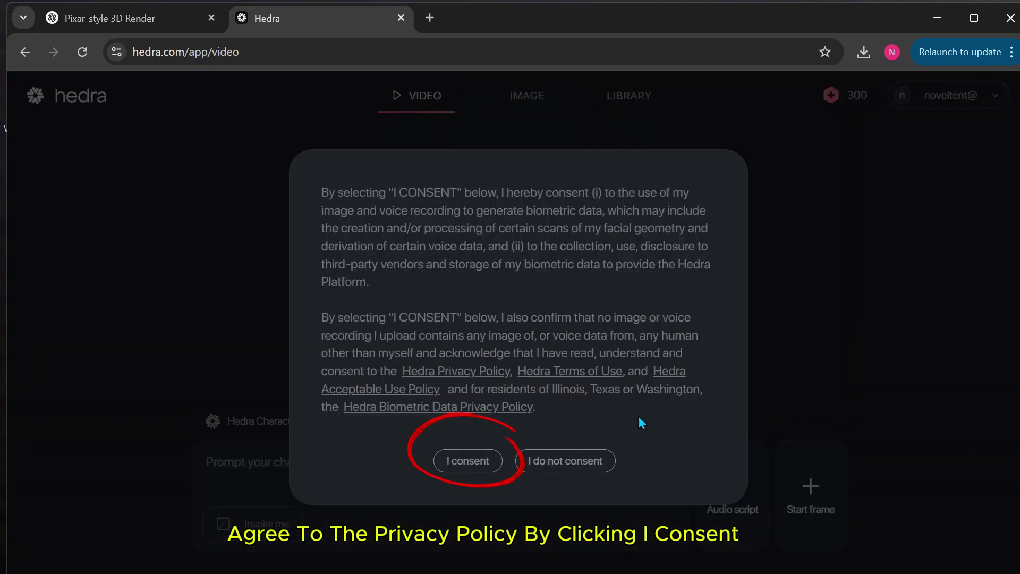
click(487, 467)
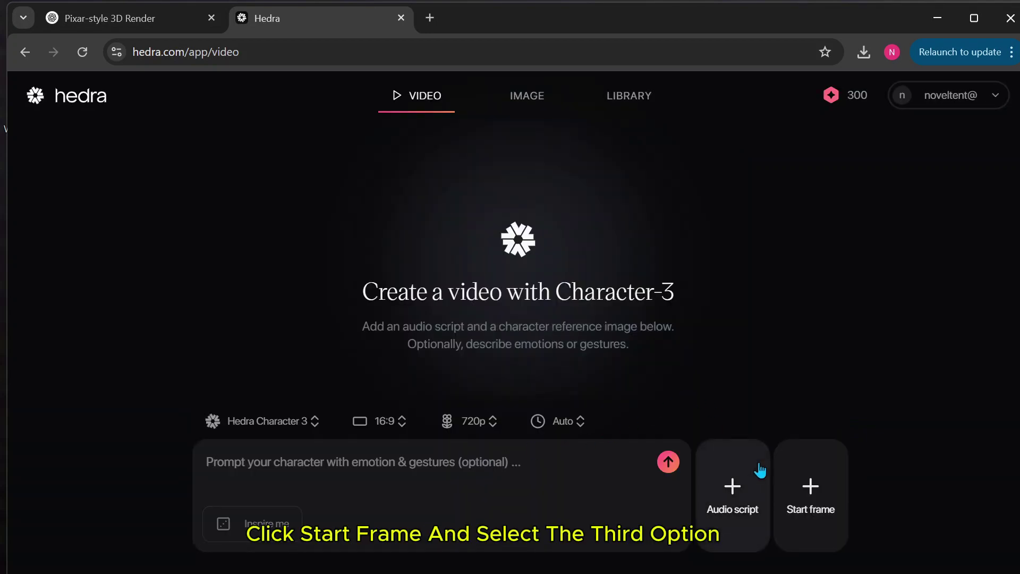
Upload the ChatGPT Image file from Downloads as the video's start frame
click(809, 504)
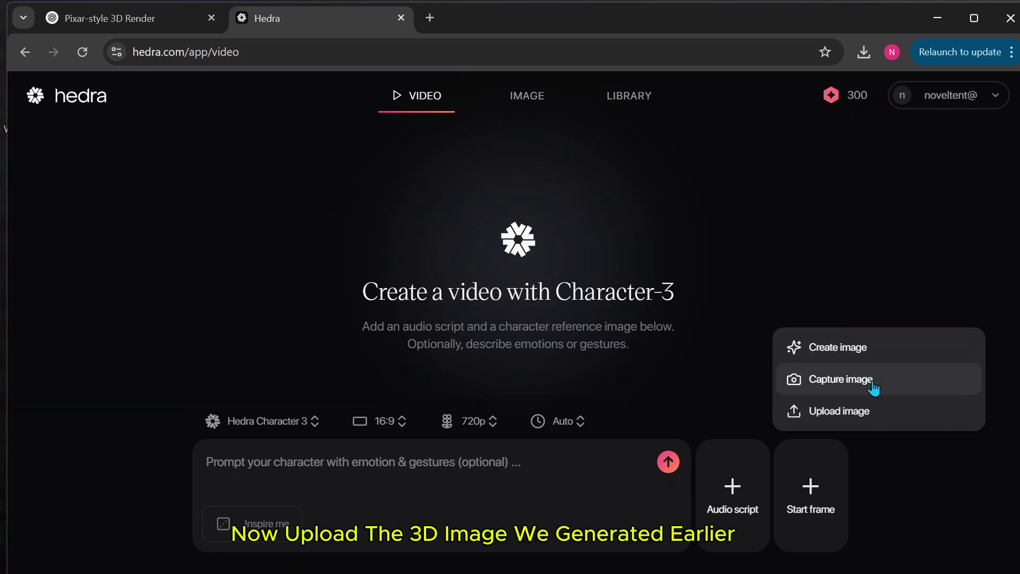
click(828, 417)
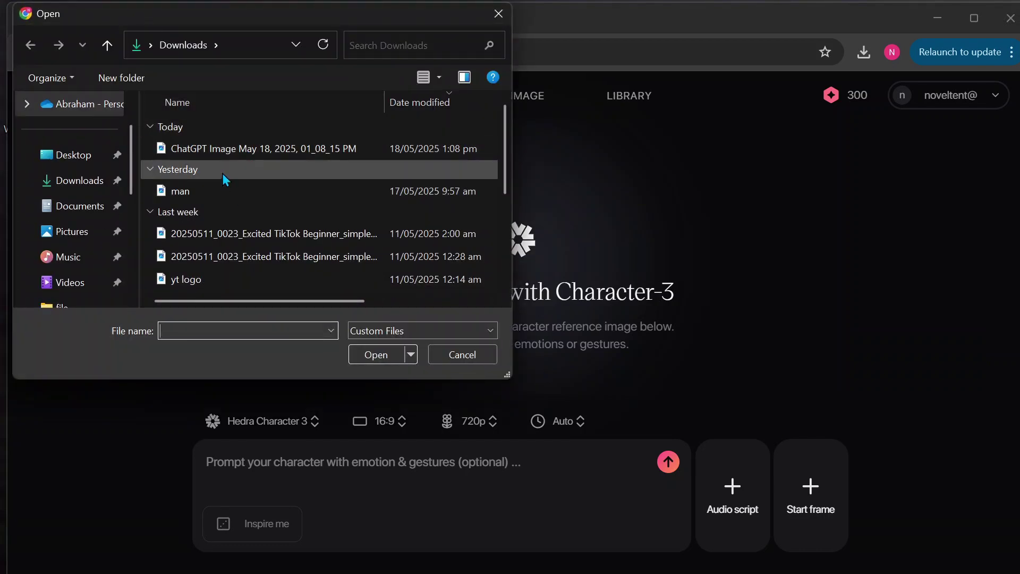
click(246, 148)
click(376, 354)
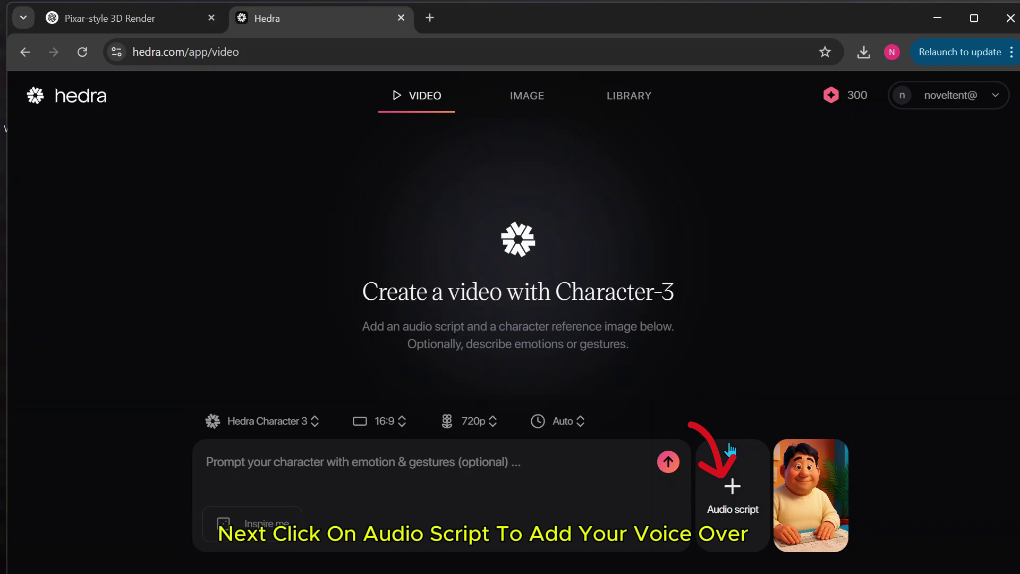
Upload voiceover 'file 1' from Downloads and add the 11.54-second clip to the video
click(732, 491)
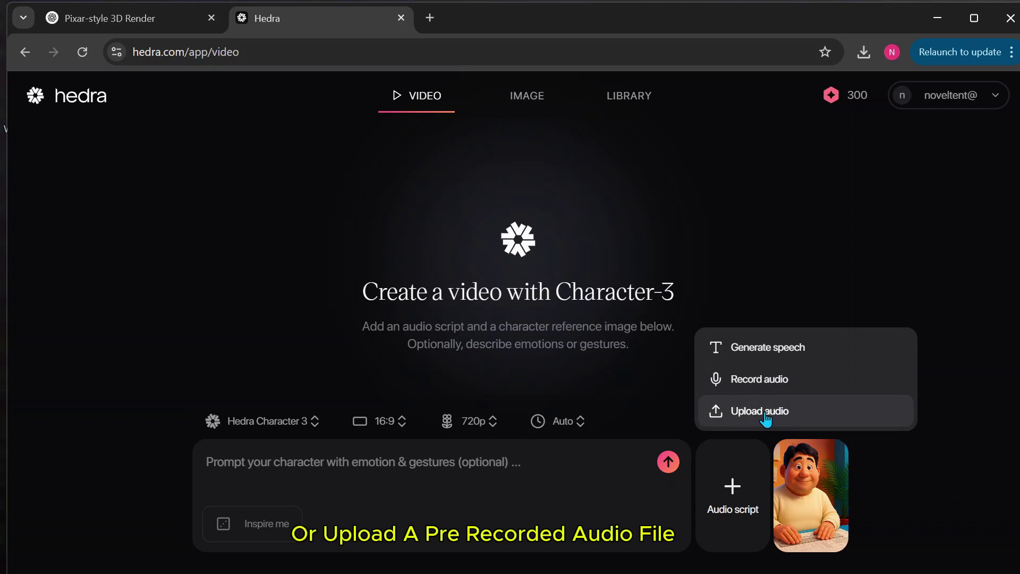
scroll(765, 420, up, 2)
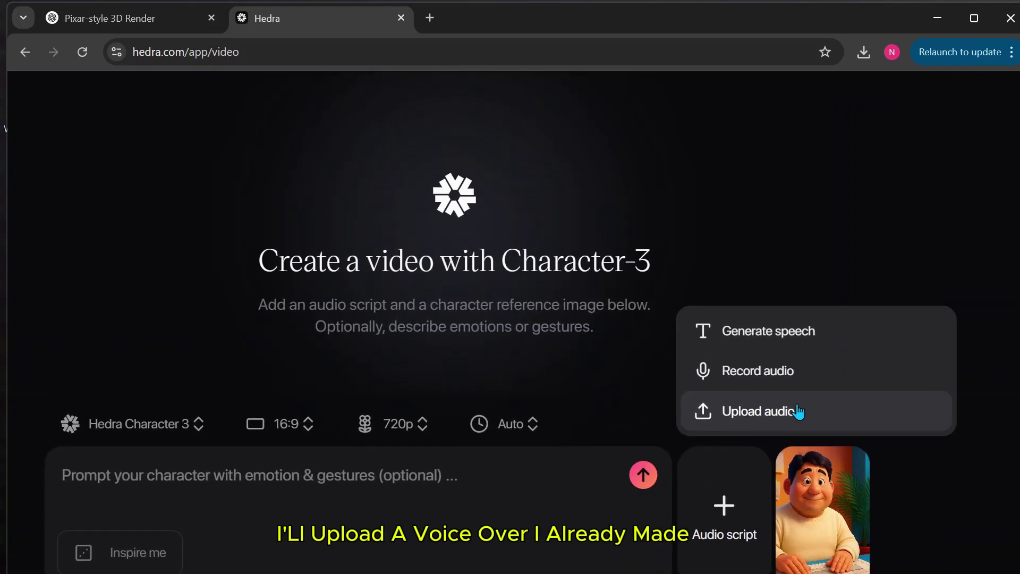
click(768, 420)
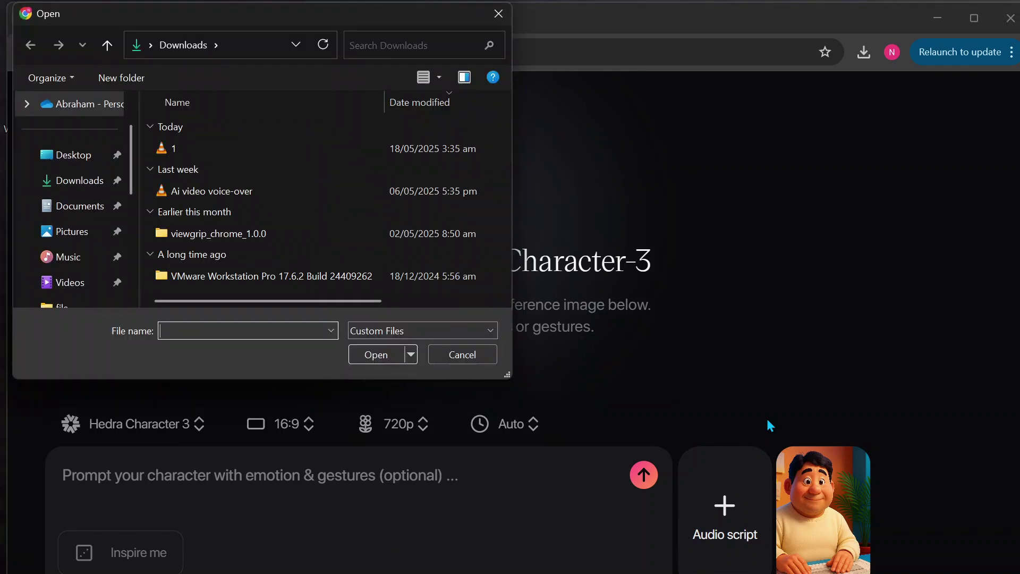
click(212, 149)
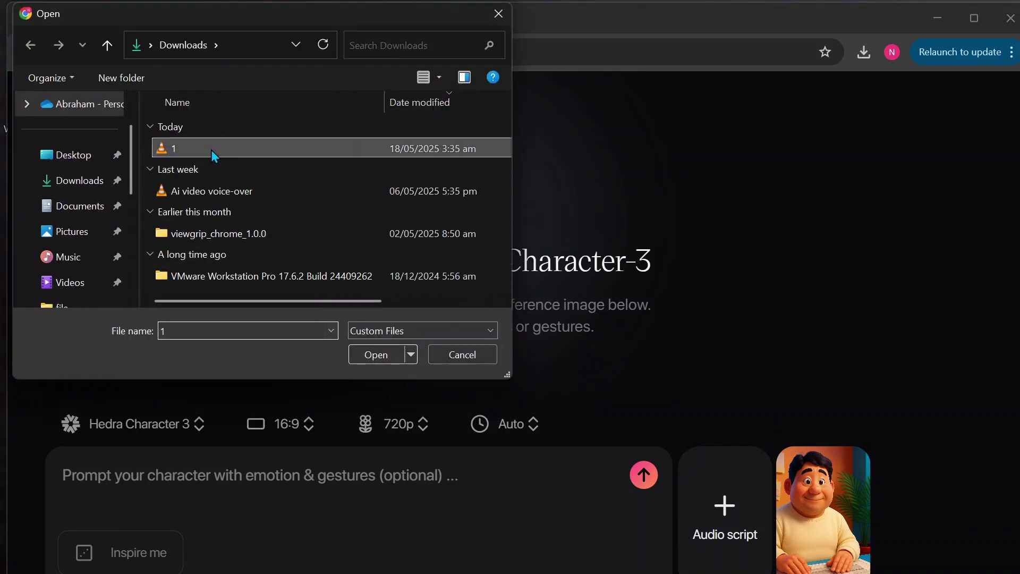
click(382, 356)
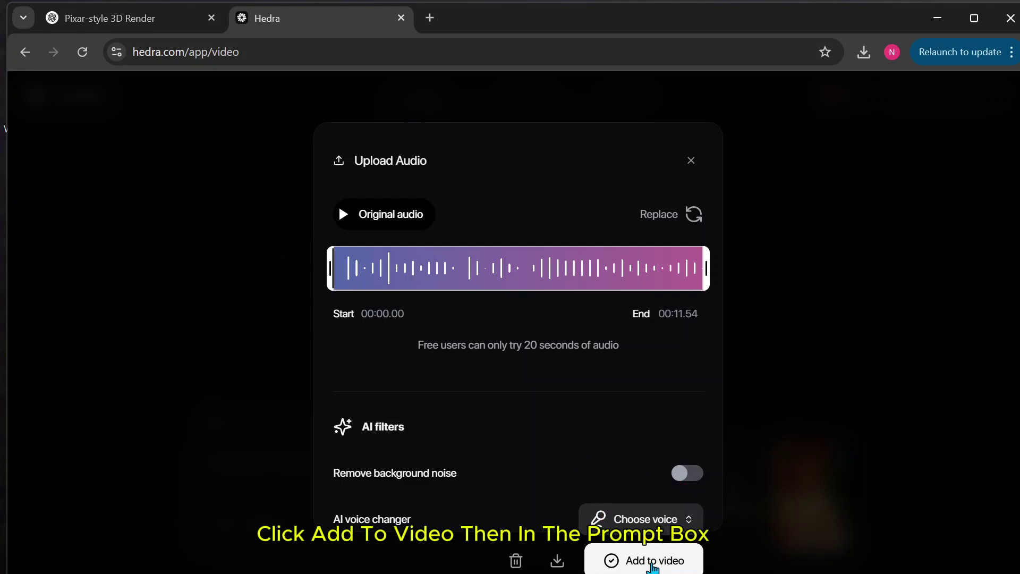
click(653, 566)
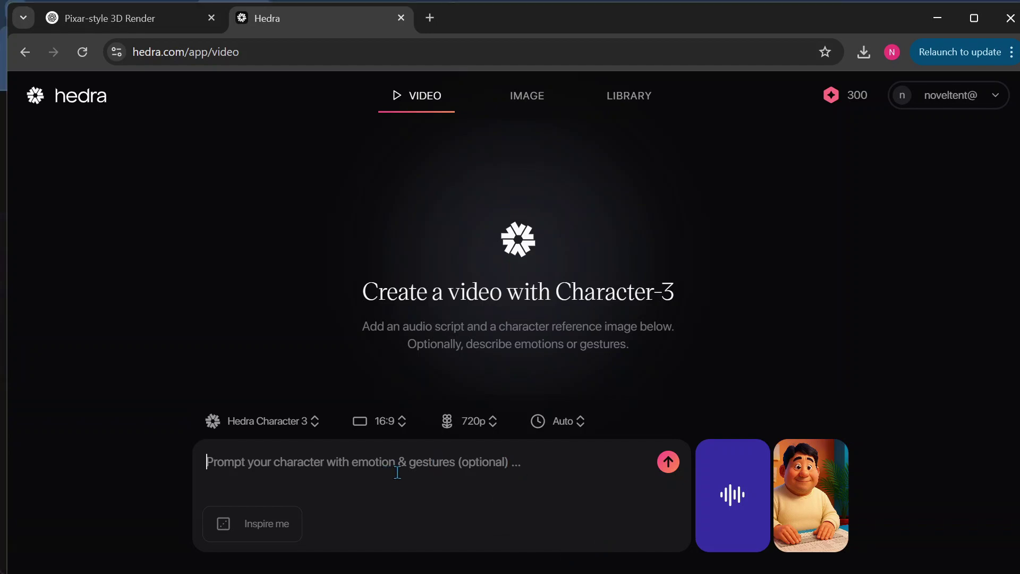
Paste the prompt for natural gestures, occasional smiles, warm clear voice and still background, keeping 16:9, 720p
key(ctrl+v)
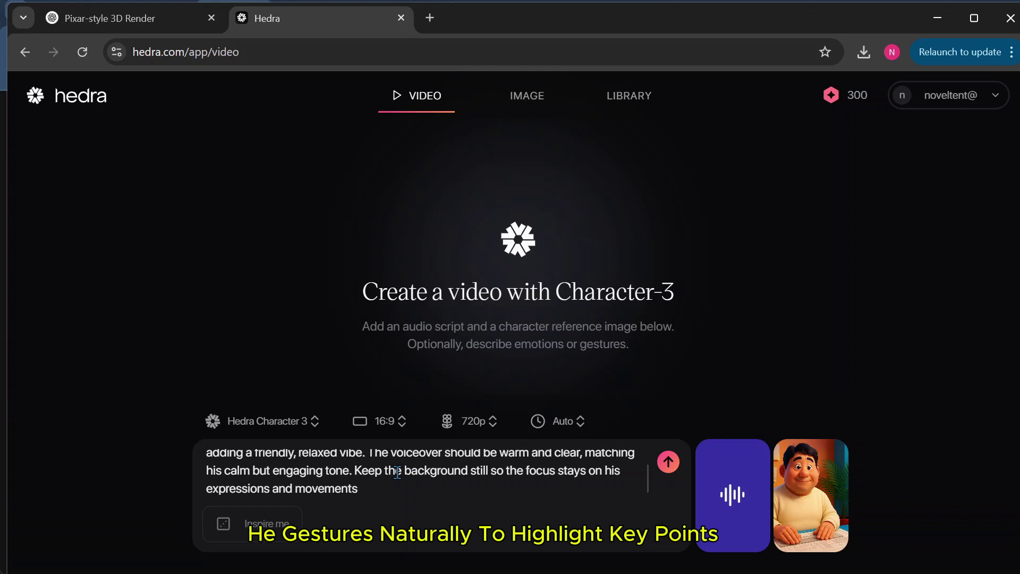
scroll(424, 471, up, 2)
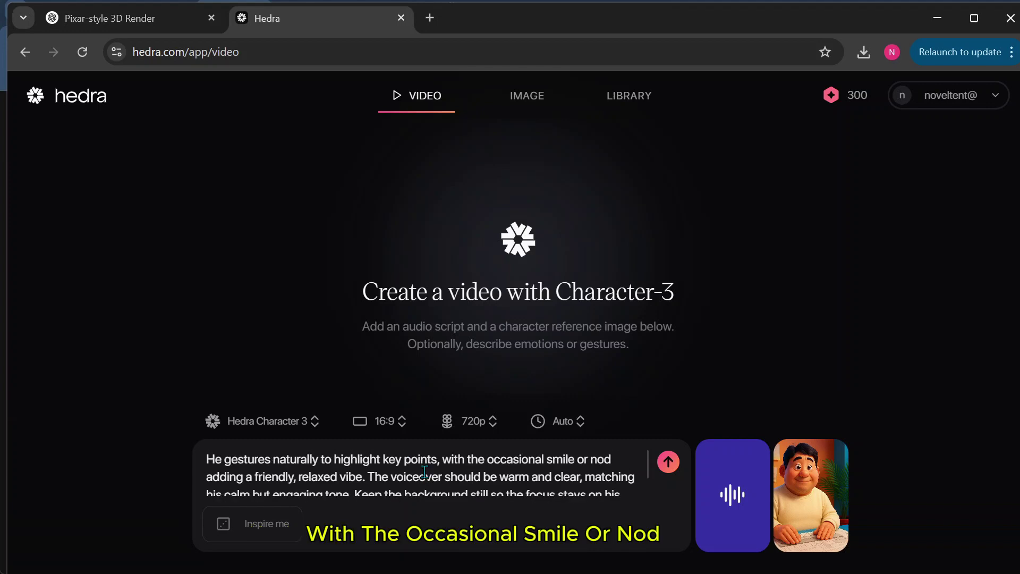
scroll(425, 472, down, 3)
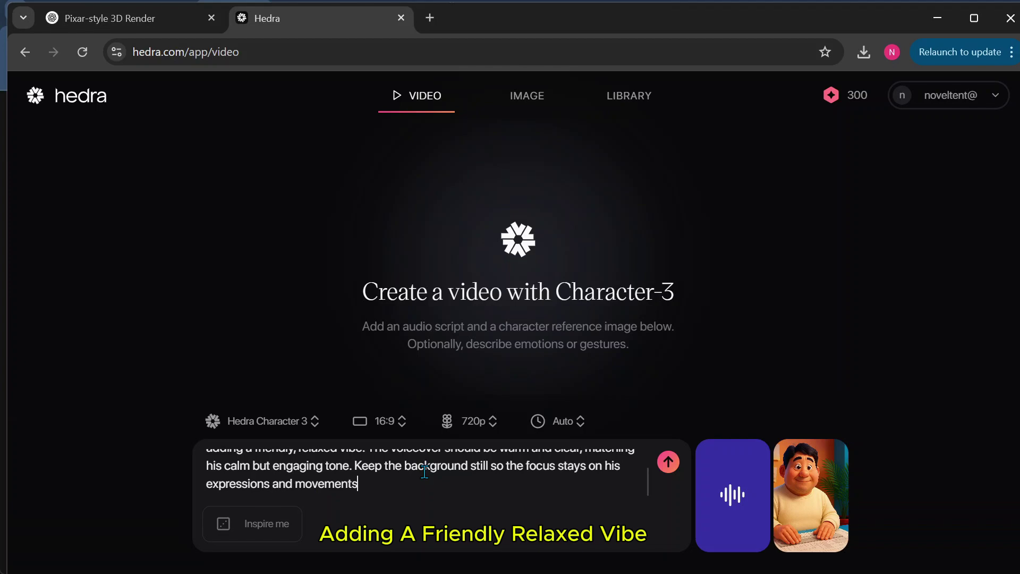
click(352, 489)
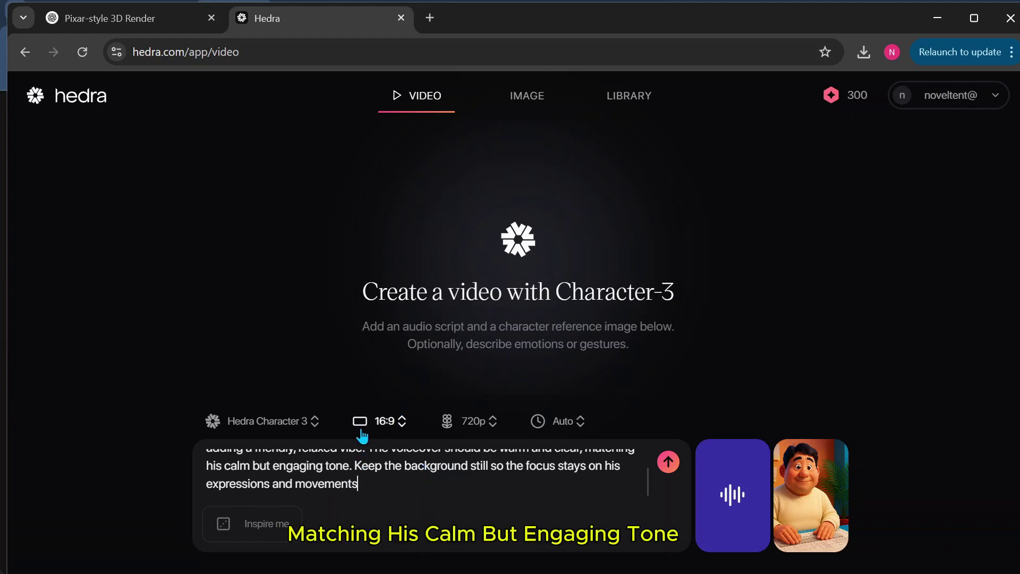
scroll(395, 439, up, 5)
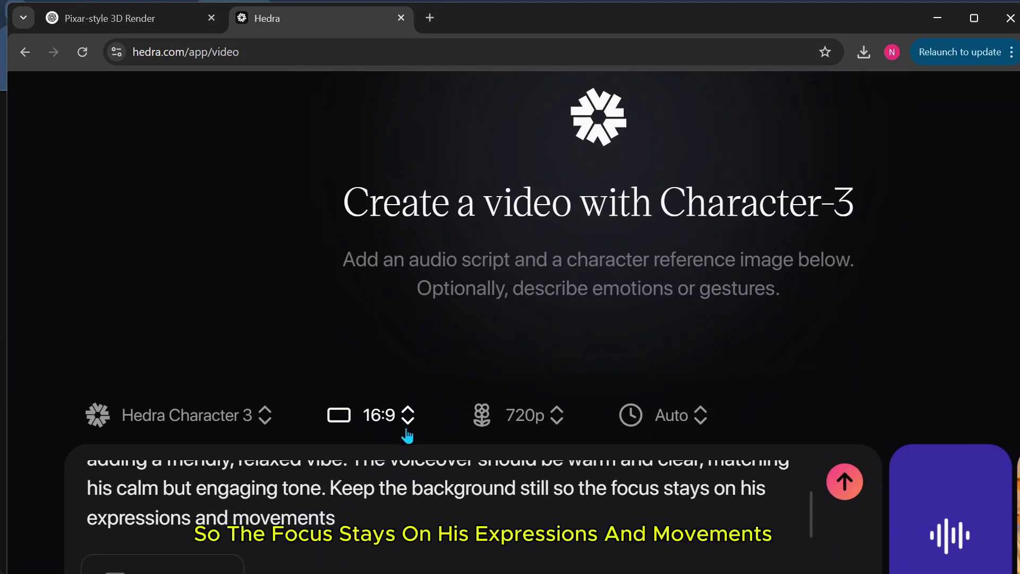
scroll(407, 436, down, 3)
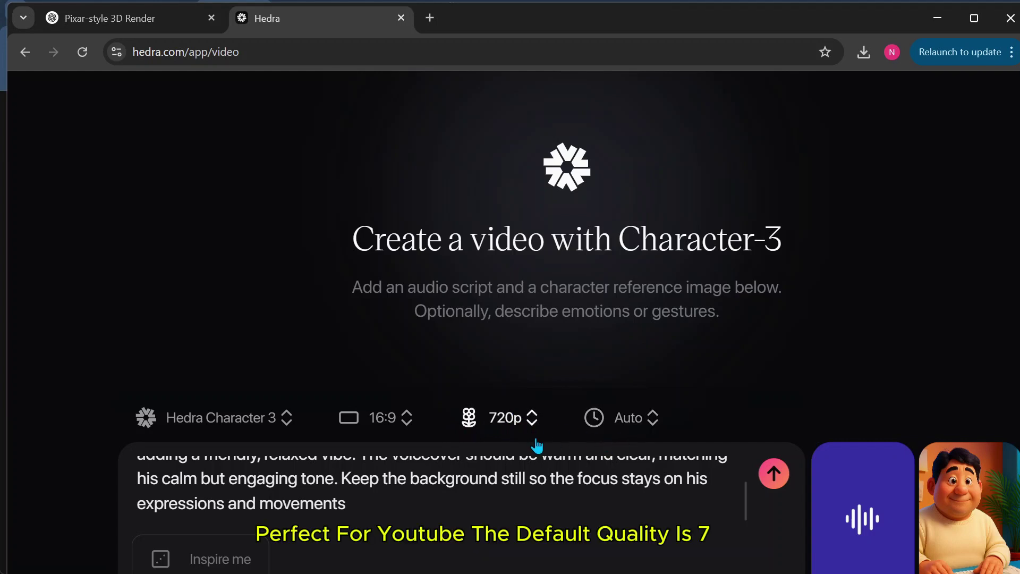
scroll(505, 451, down, 3)
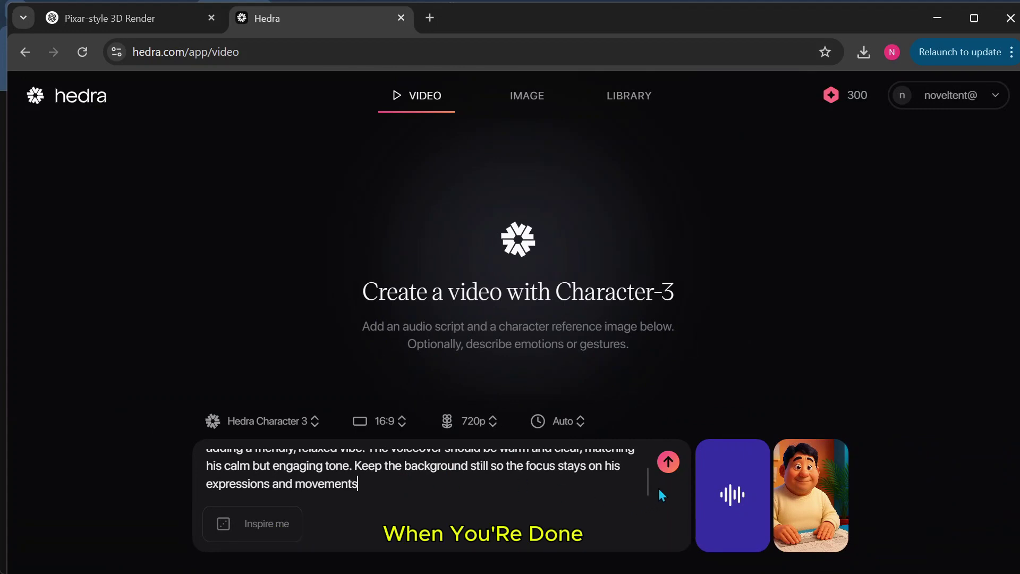
Submit the video request via the free queue and wait for the talking-character video to finish
click(669, 462)
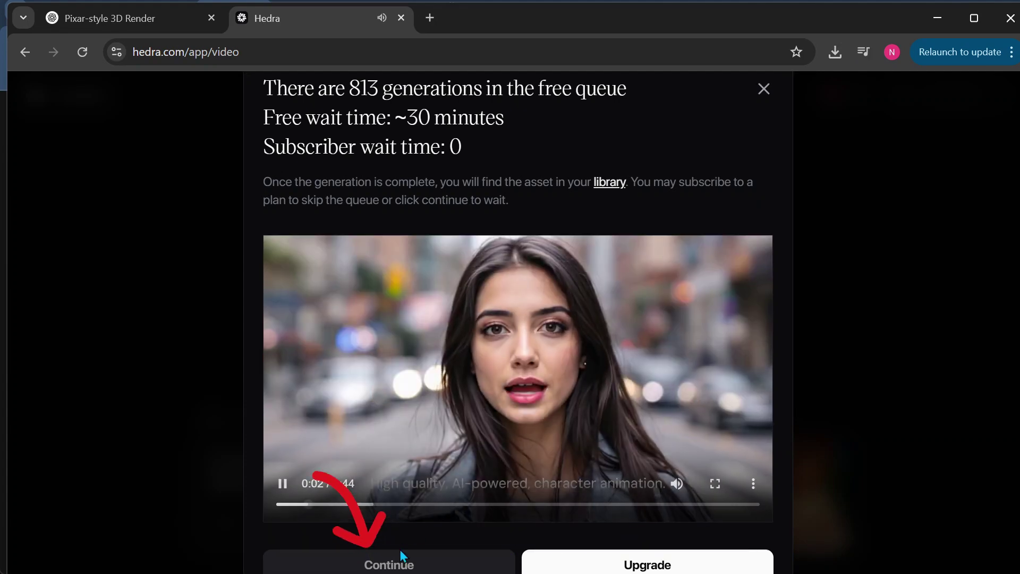
click(399, 561)
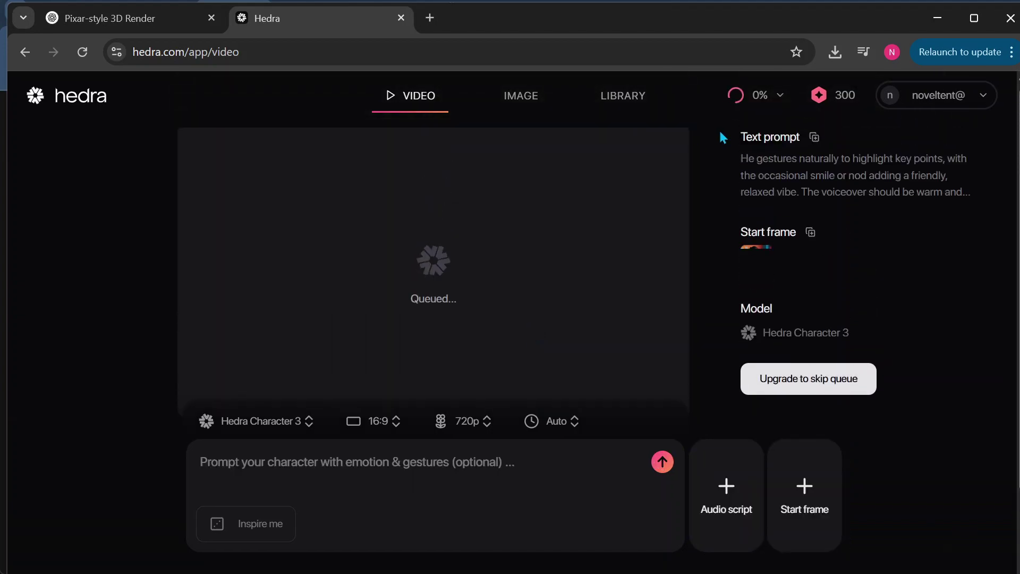
scroll(762, 125, up, 5)
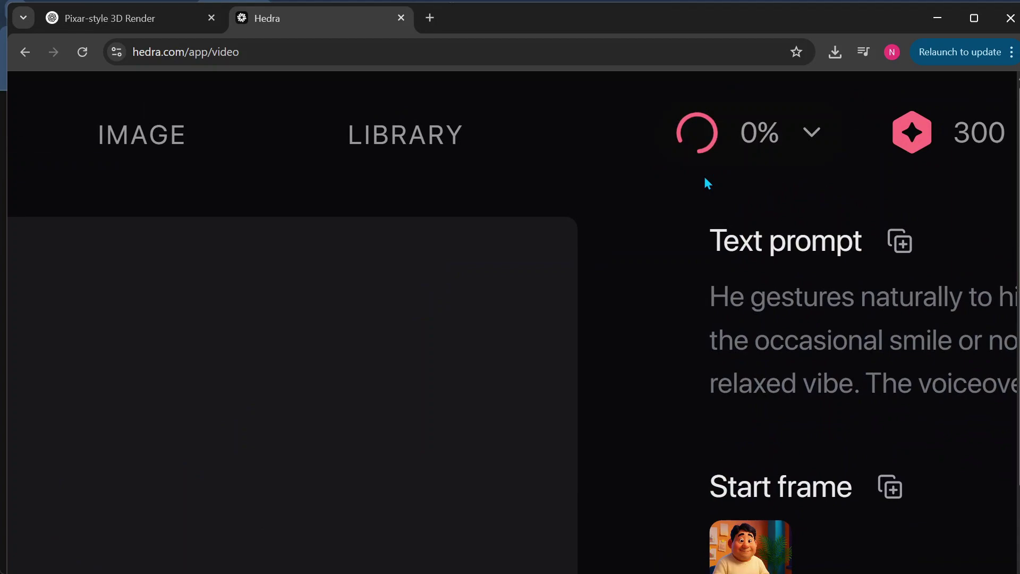
scroll(707, 183, down, 3)
scroll(696, 184, down, 3)
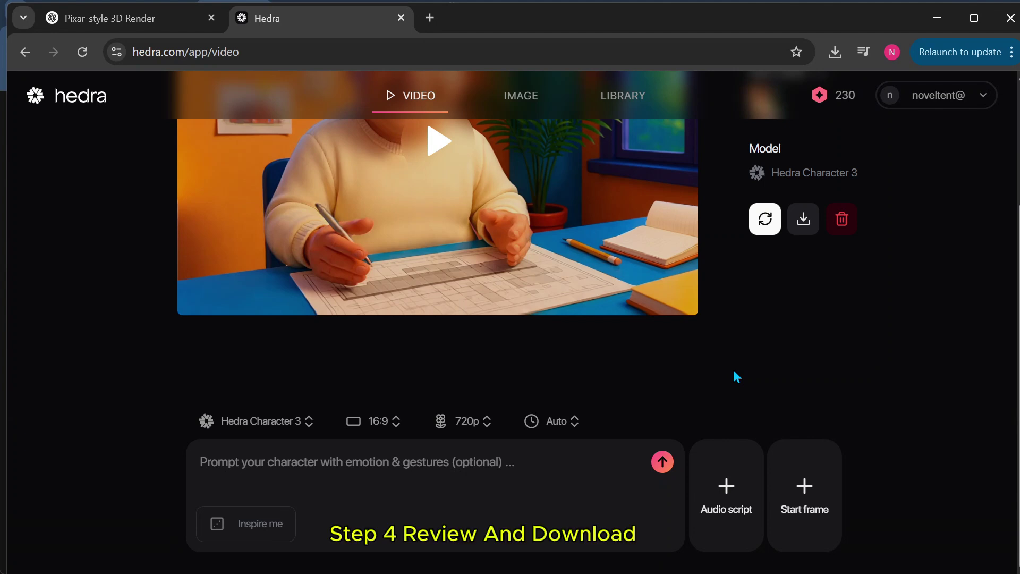
scroll(670, 321, up, 3)
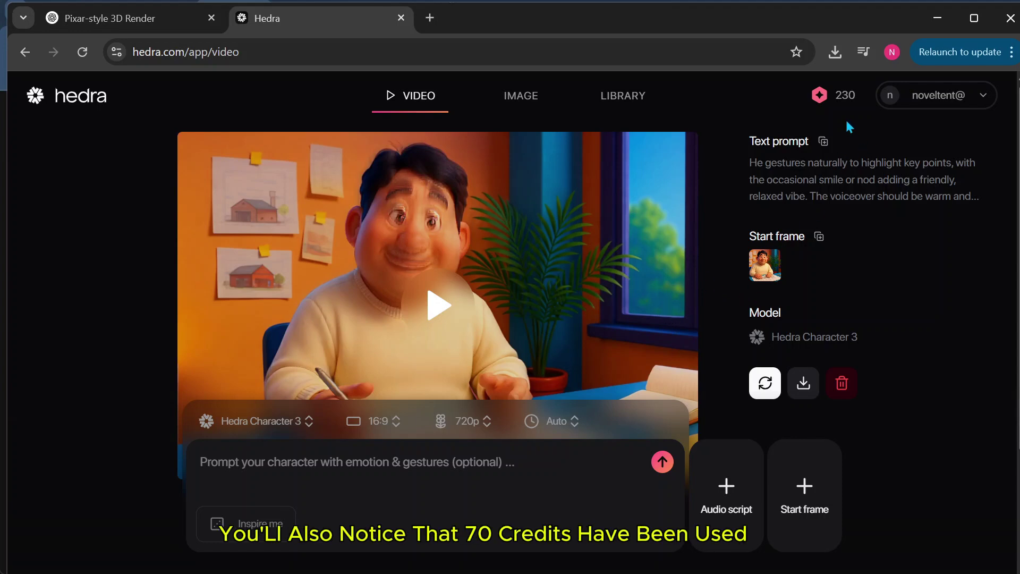
scroll(850, 110, up, 5)
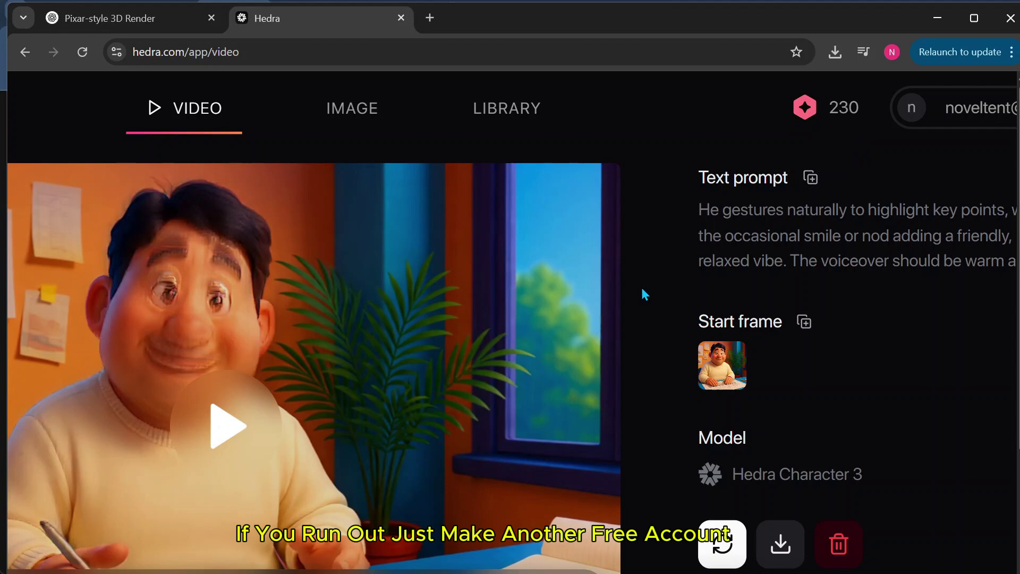
scroll(641, 285, down, 5)
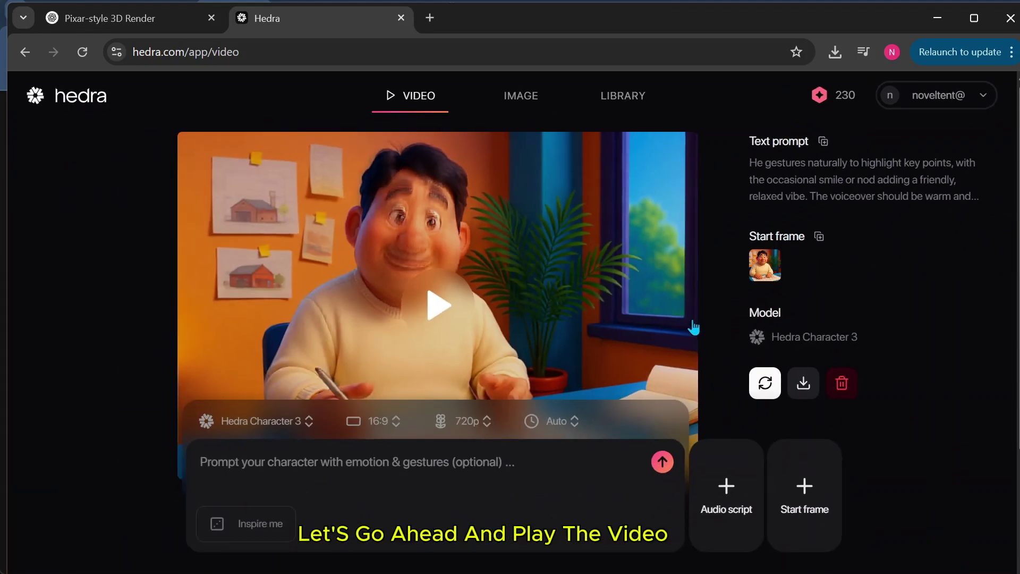
scroll(462, 234, down, 1)
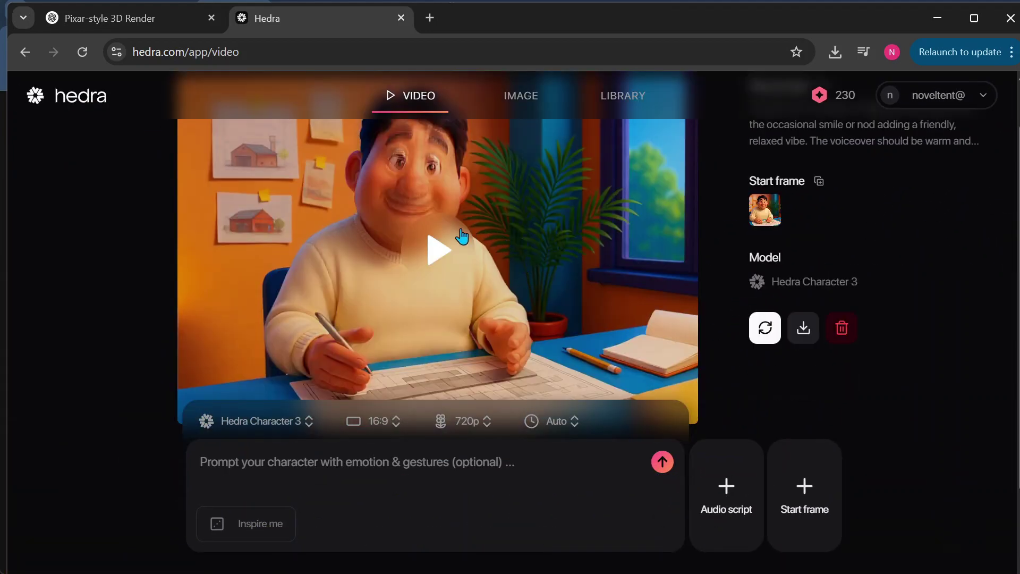
click(431, 264)
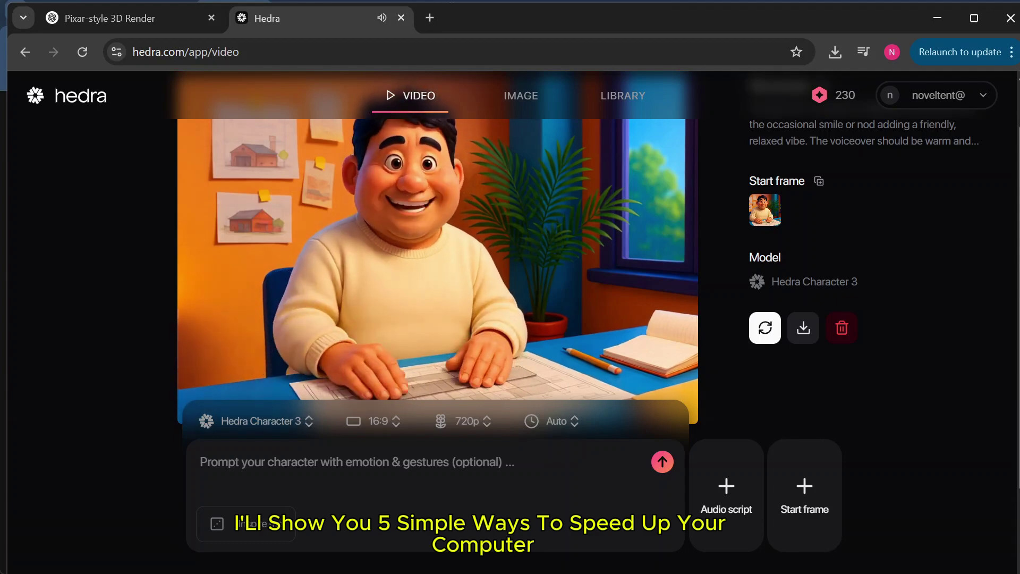
scroll(433, 165, up, 1)
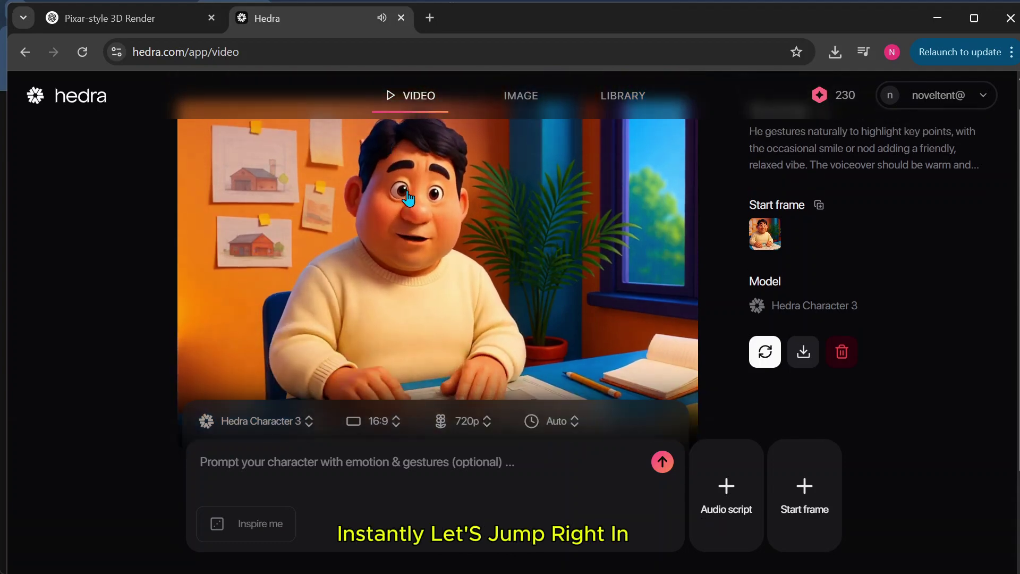
click(436, 186)
scroll(746, 351, down, 1)
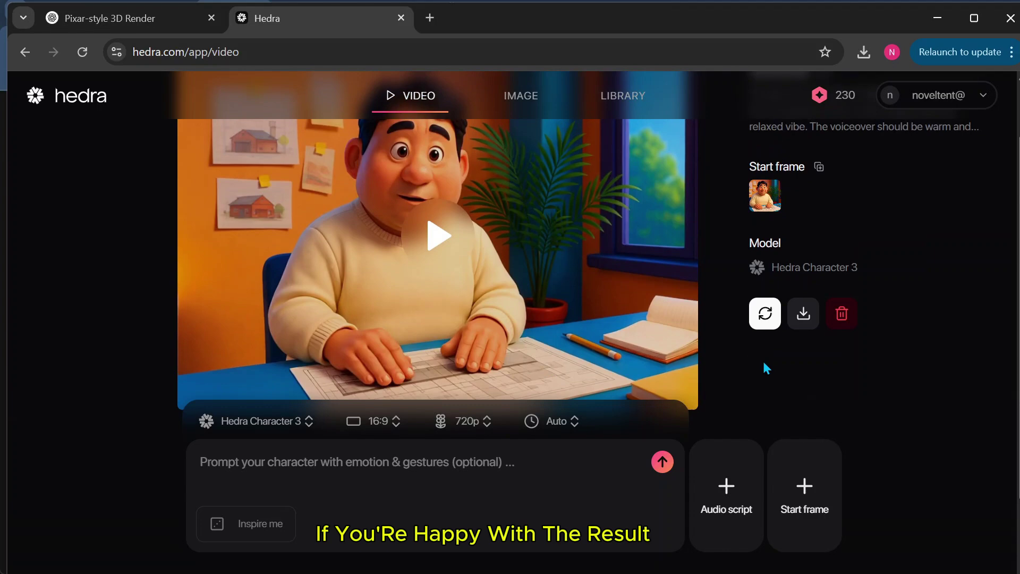
Download the finished video as an MP4 and block Chrome's multiple-file download request
click(804, 318)
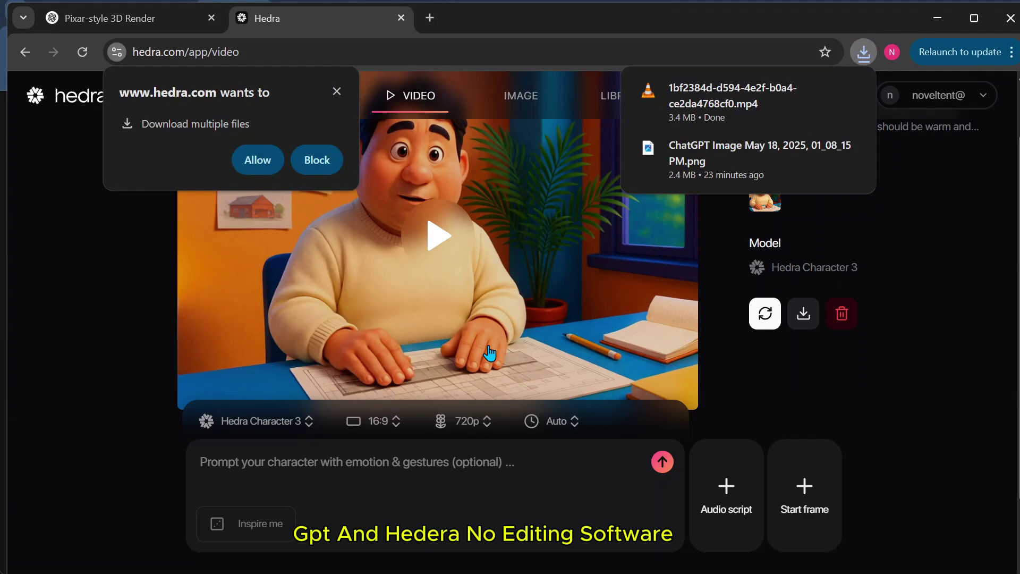
click(316, 160)
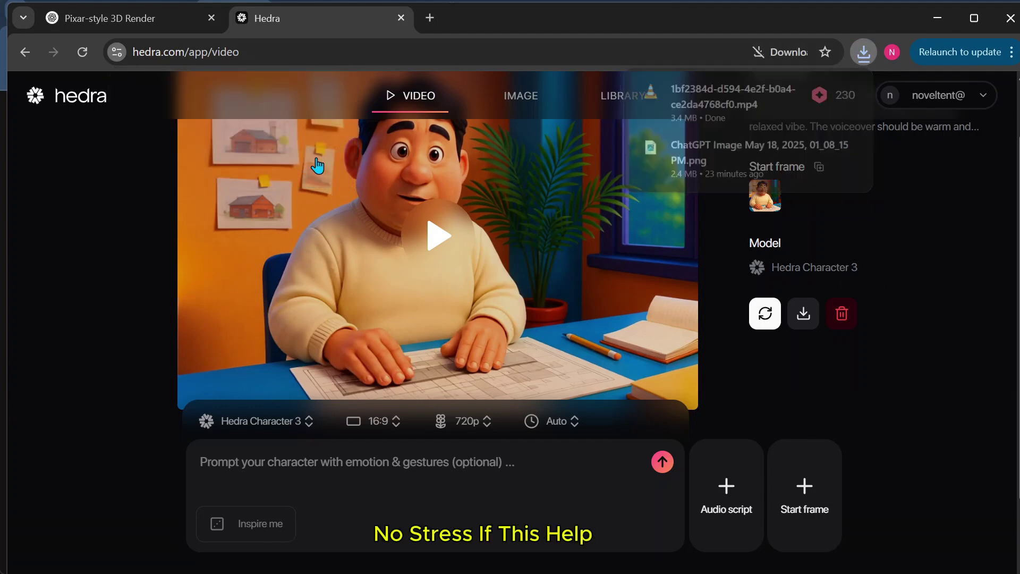